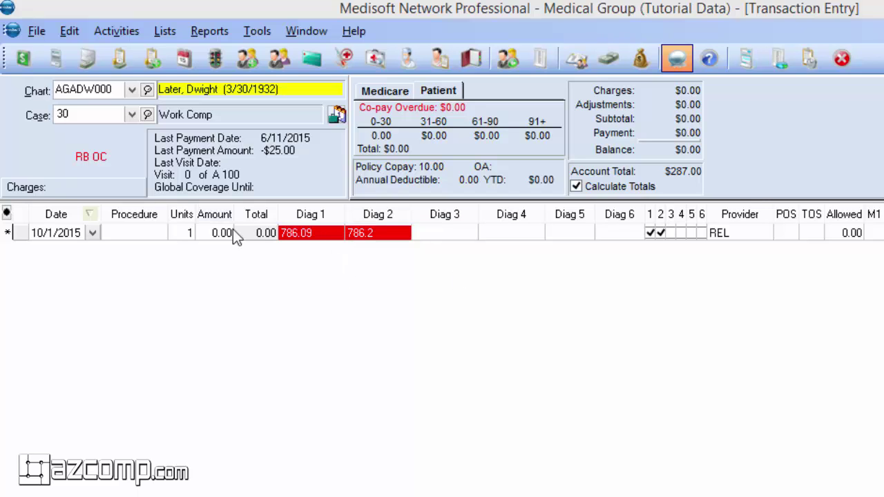
Step: Open the Create ICD-10 Mappings utility and show its 1:1 Mappings list
left_click(257, 31)
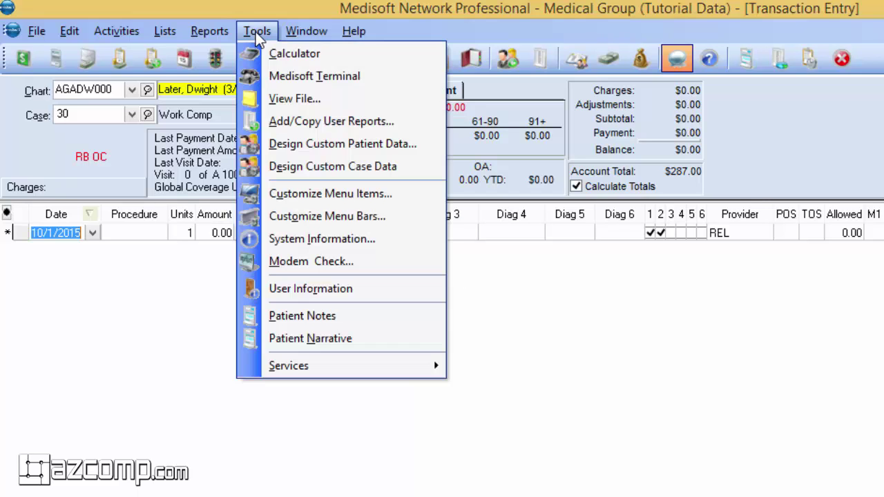
mouse_move(343, 371)
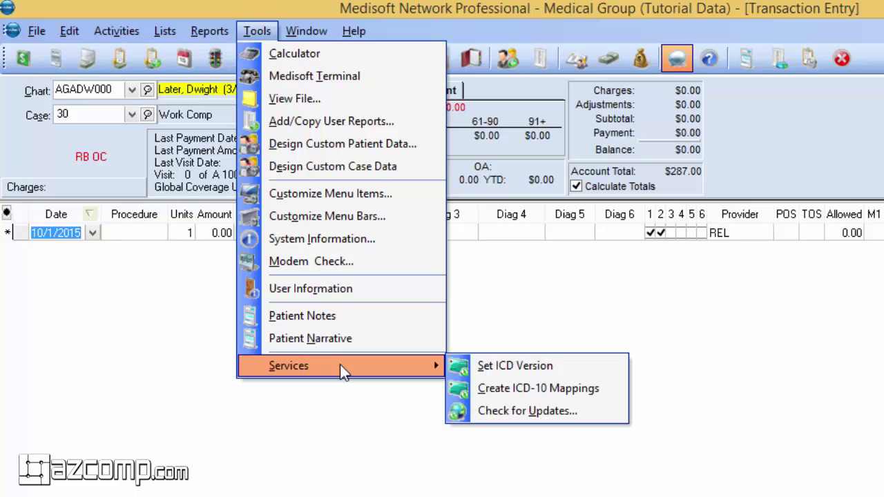
left_click(575, 391)
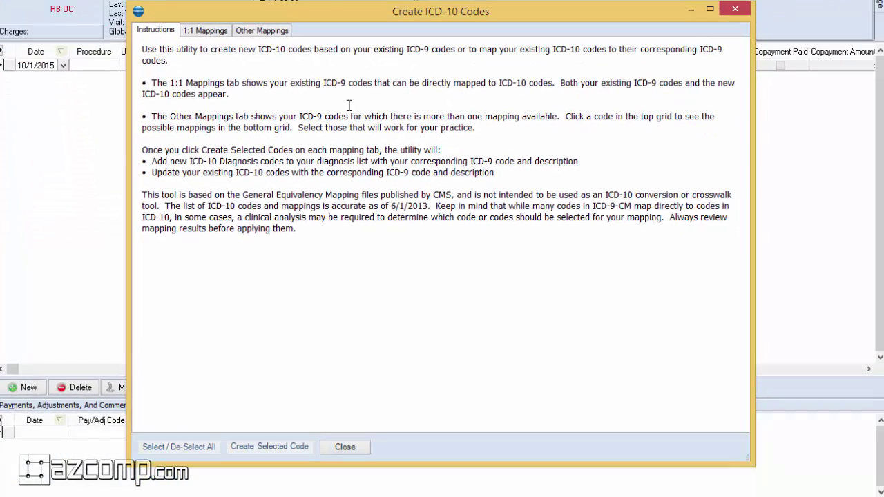
left_click(199, 29)
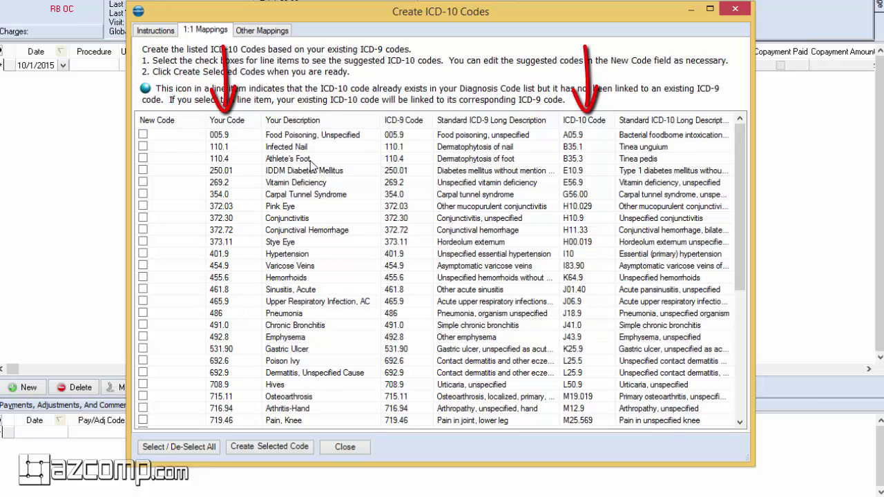
Step: Mark every one-to-one ICD-9 mapping for ICD-10 code creation
left_click(144, 134)
left_click(143, 170)
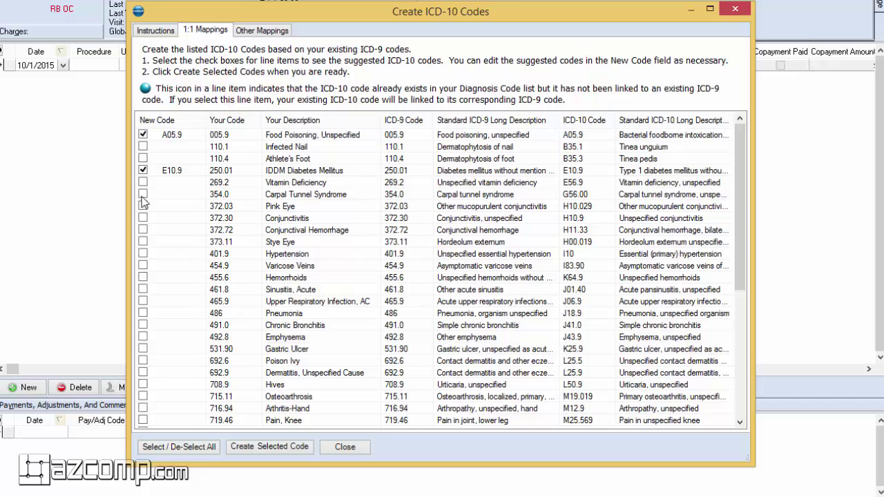
left_click(178, 447)
left_click(177, 448)
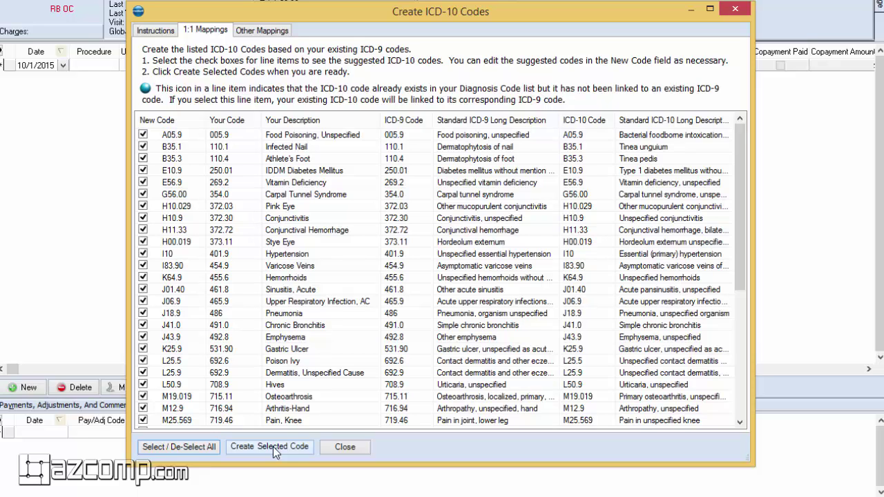
Step: Add Strep Throat (034.0) and Lead Miner's Lung (503) from Other Mappings, then close the tool
left_click(261, 31)
left_click(142, 146)
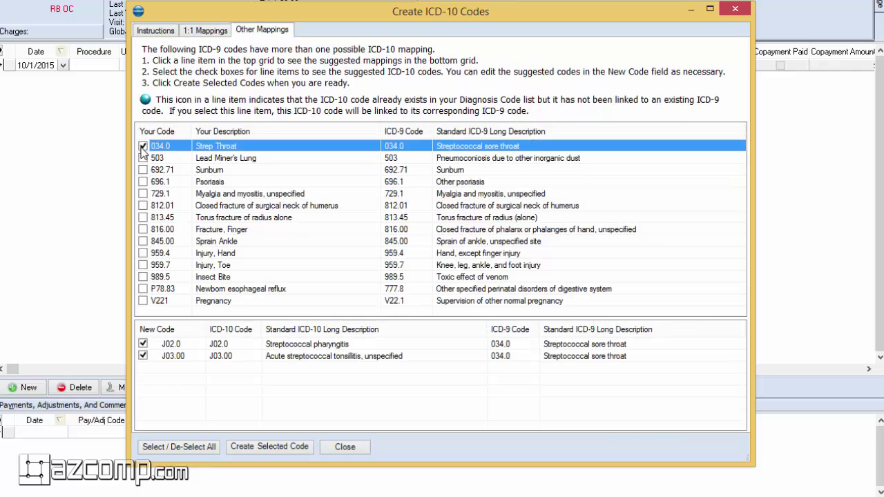
left_click(142, 158)
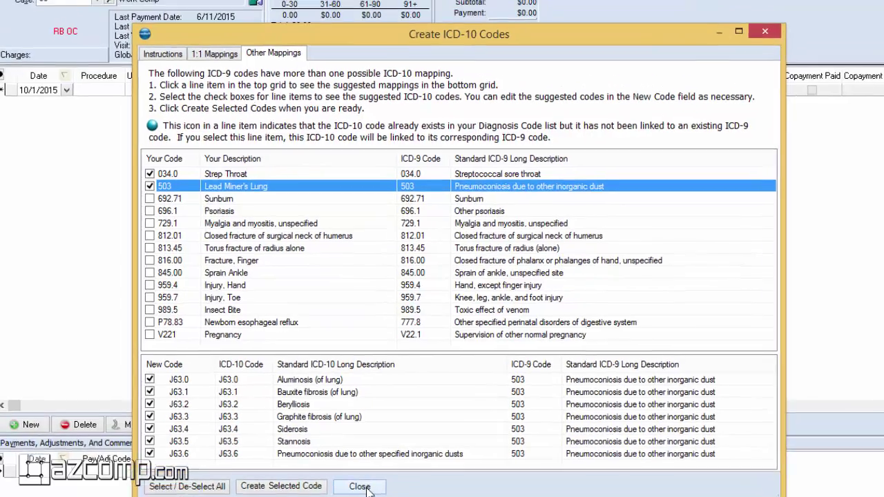
left_click(351, 448)
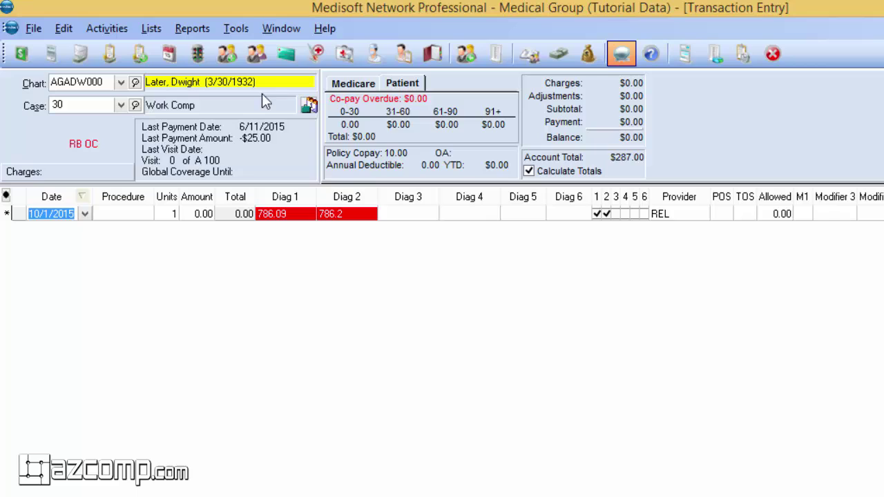
Step: In Set ICD Version, set the carriers' code set to ICD-10 and enable an ICD-10 effective date
left_click(236, 28)
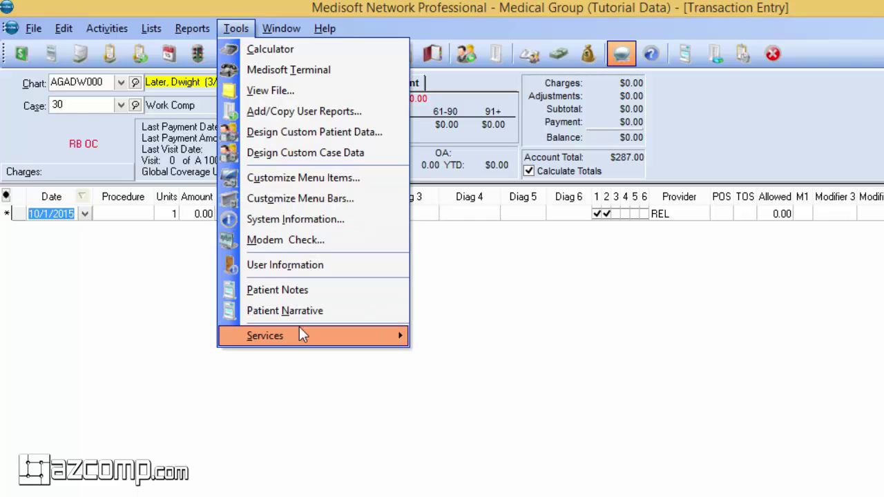
mouse_move(303, 331)
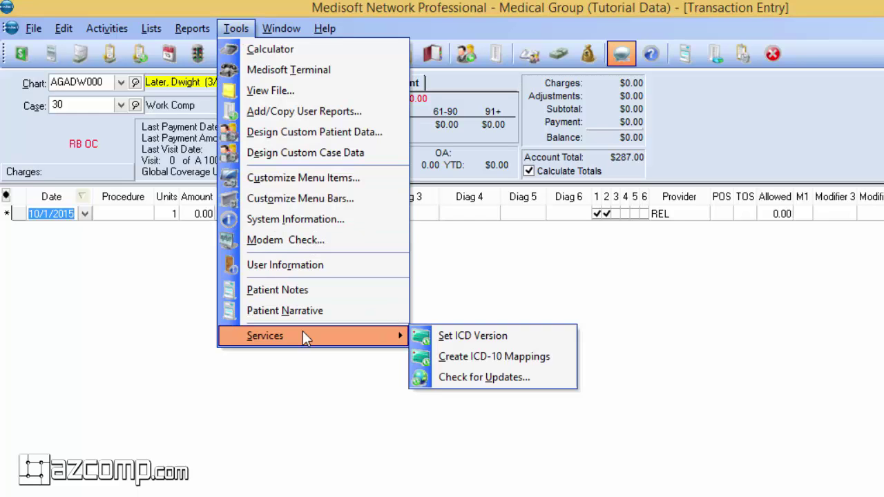
left_click(522, 341)
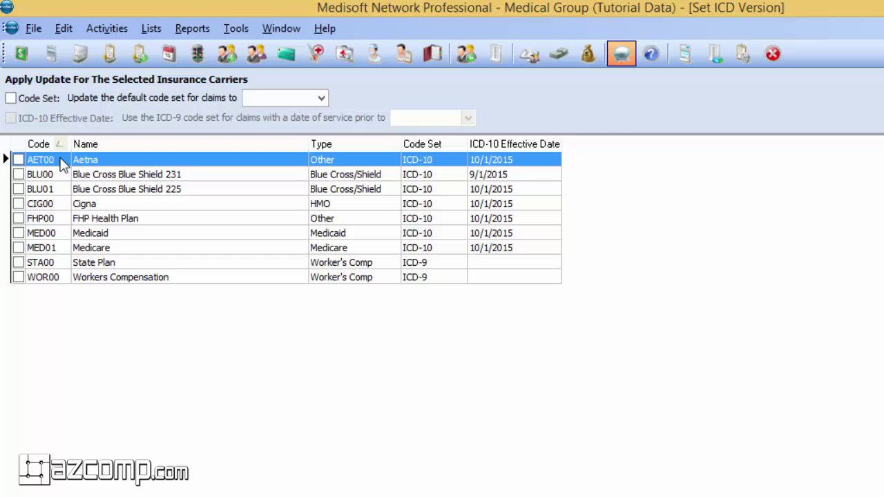
left_click(11, 99)
left_click(321, 98)
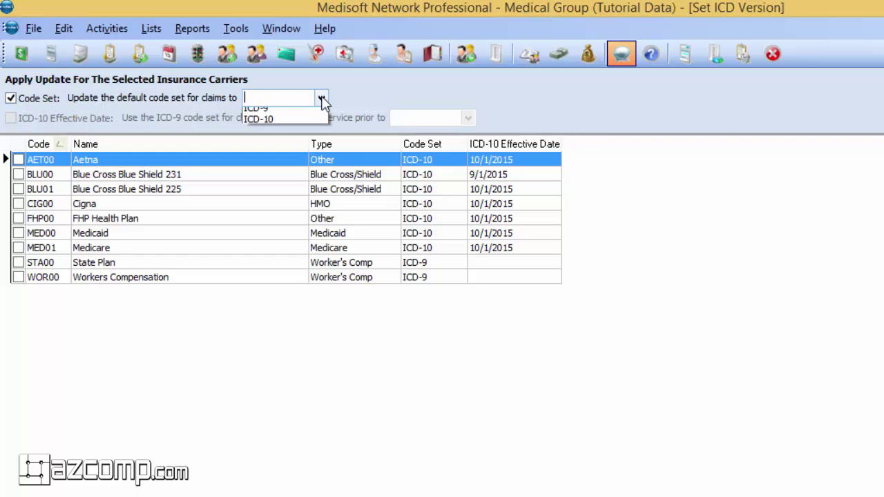
left_click(258, 126)
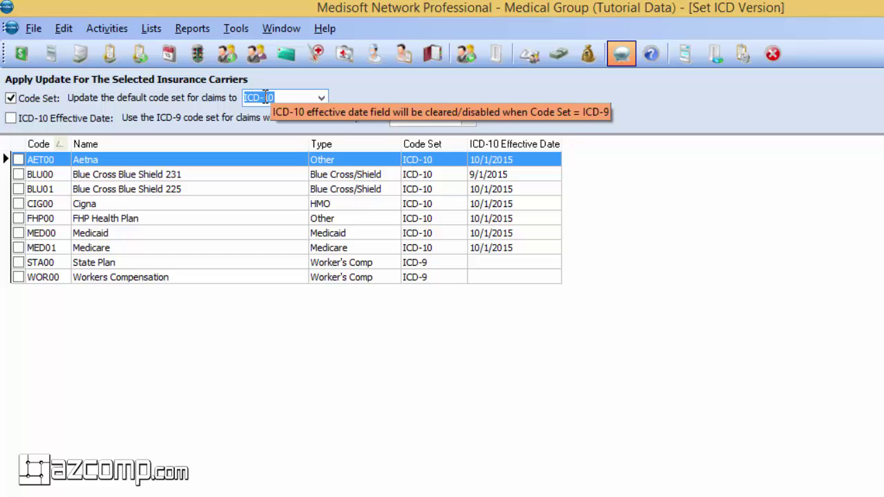
left_click(12, 119)
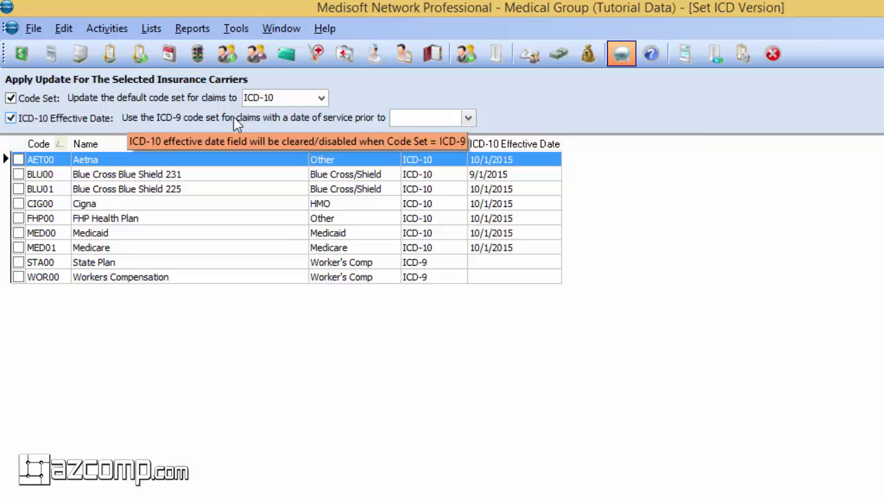
left_click(467, 118)
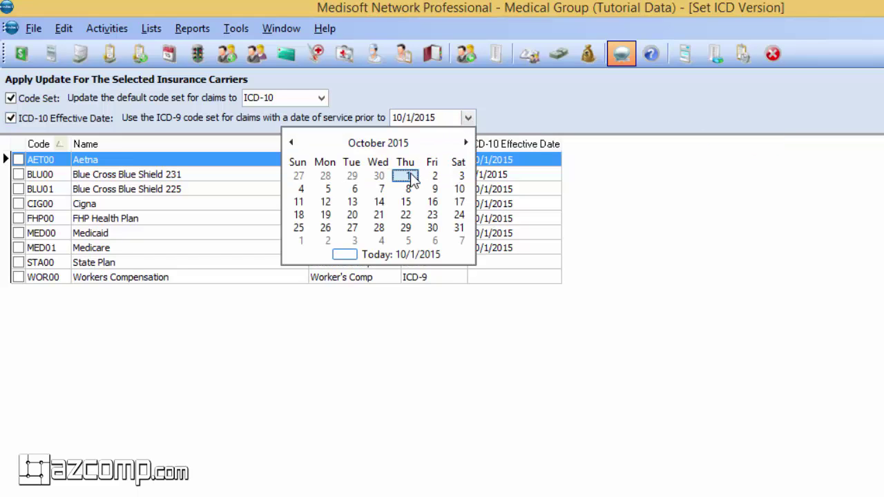
Step: Set the effective date to 10/1/2015, select all insurance carriers, and close the update window
left_click(410, 176)
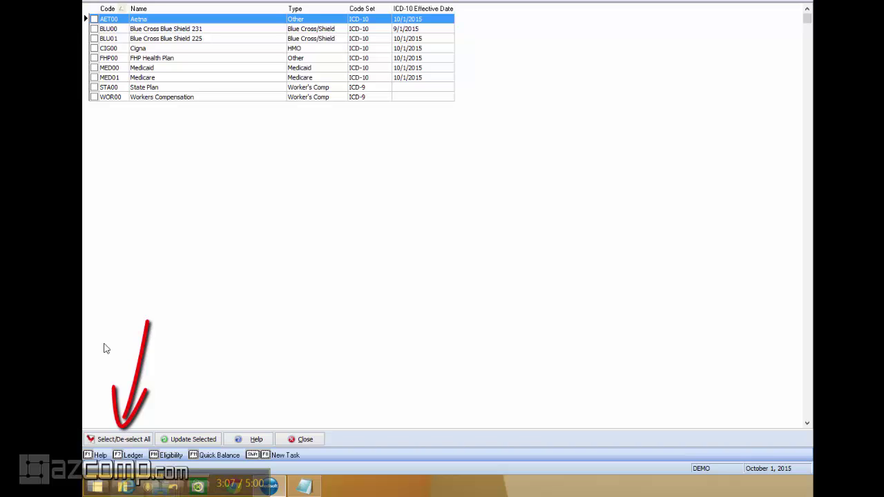
left_click(118, 441)
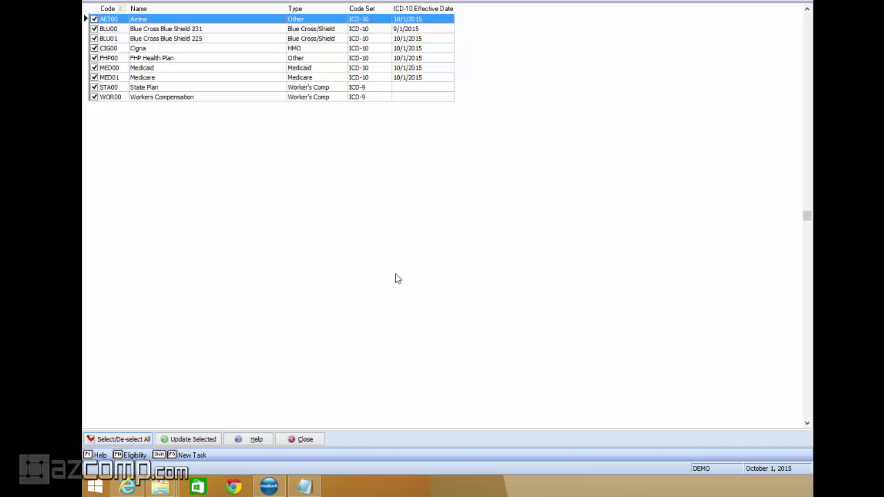
left_click(305, 439)
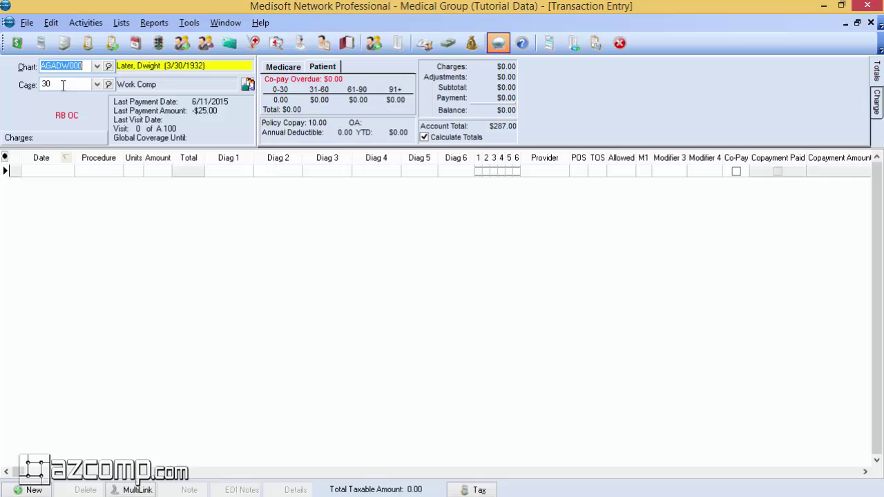
Step: Edit case 30's diagnoses, replacing principal diagnosis 786.09 with R06.09
right_click(57, 83)
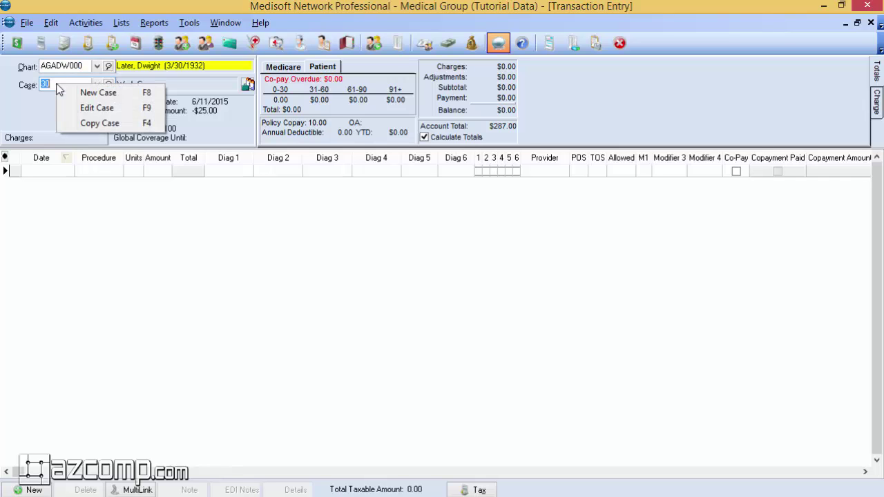
left_click(97, 108)
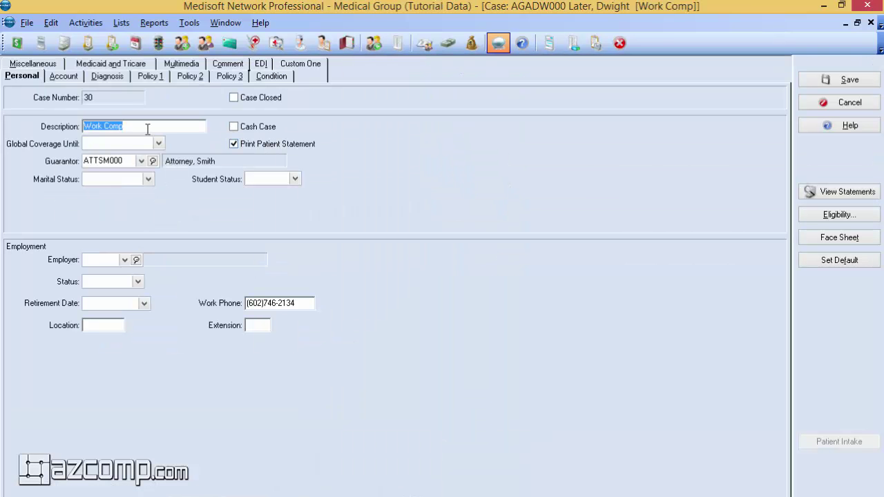
left_click(107, 76)
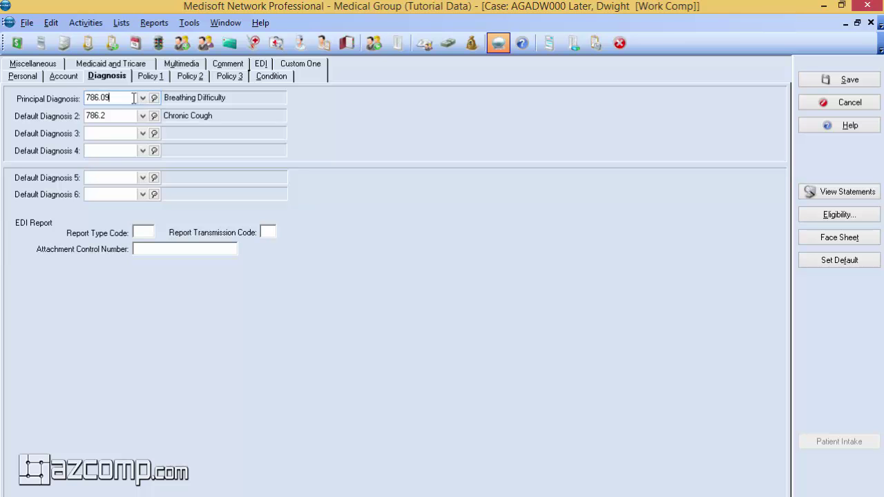
left_click(154, 98)
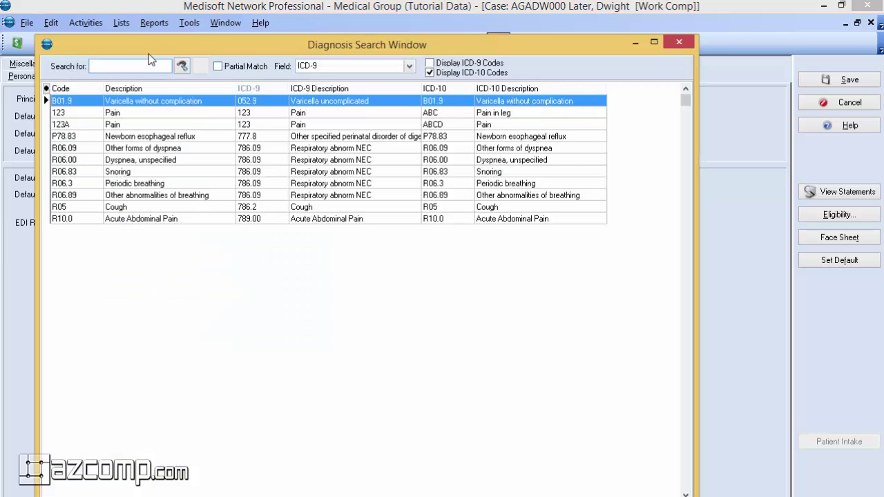
left_click_drag(149, 125, 144, 145)
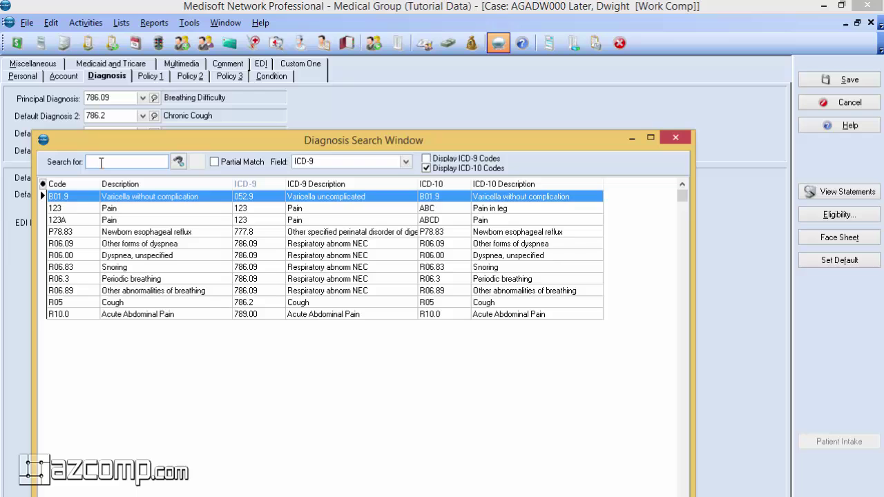
type("786.09")
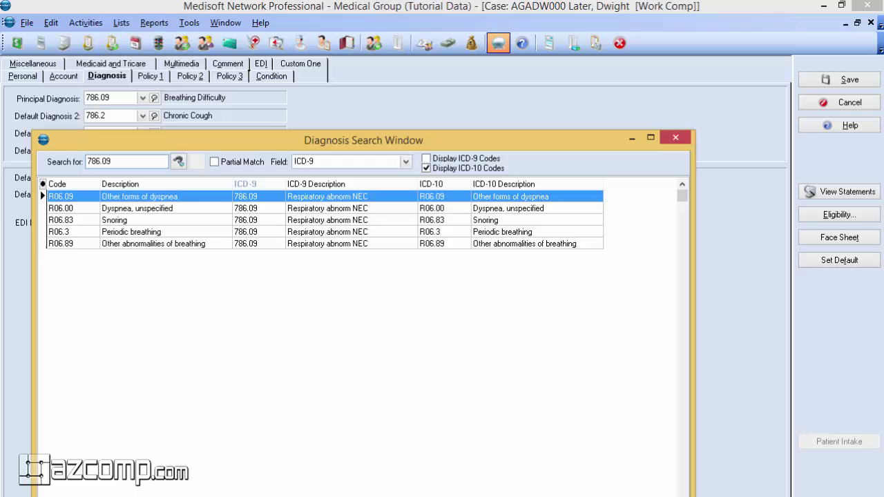
key("Return")
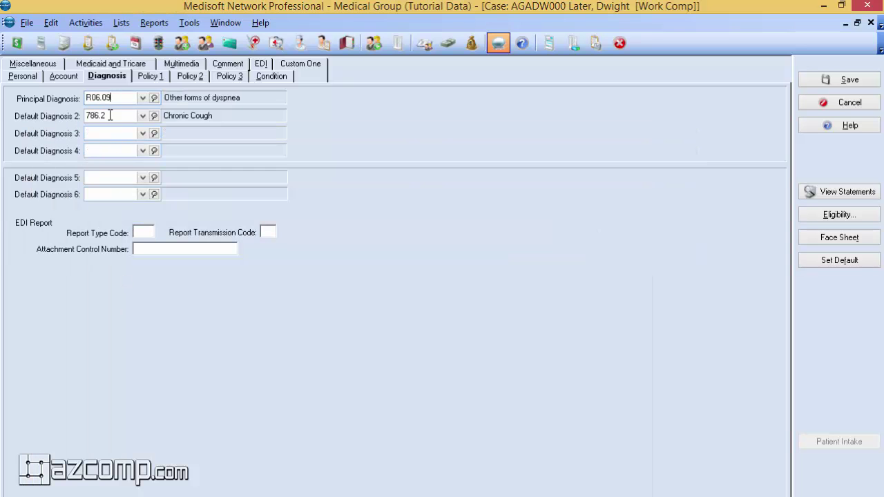
Step: Replace the second diagnosis 786.2 with R05 Cough and save the case
left_click(154, 116)
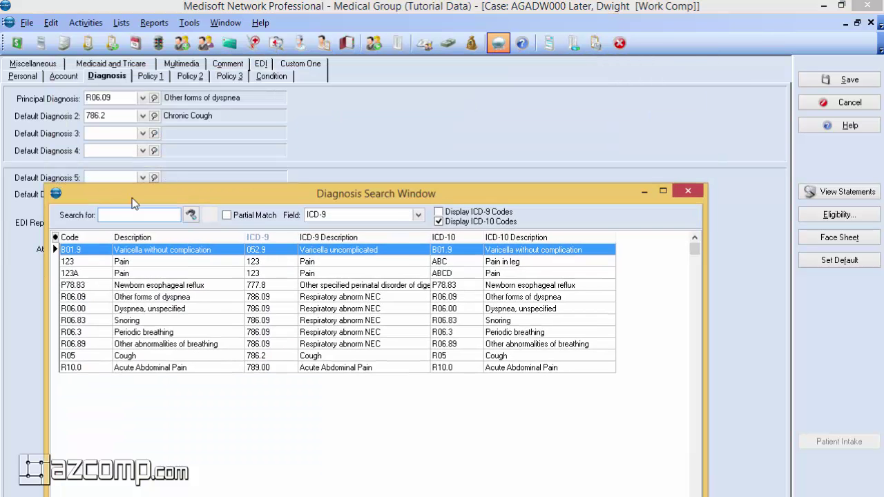
type("786.2")
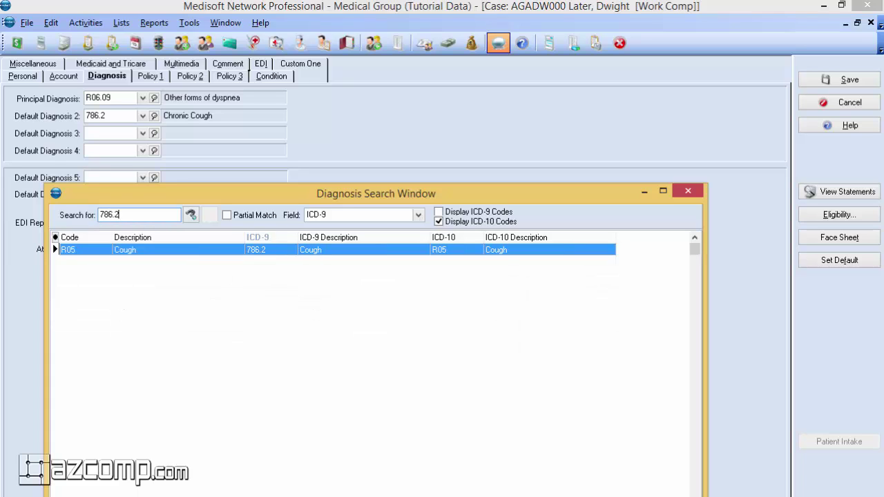
key("Return")
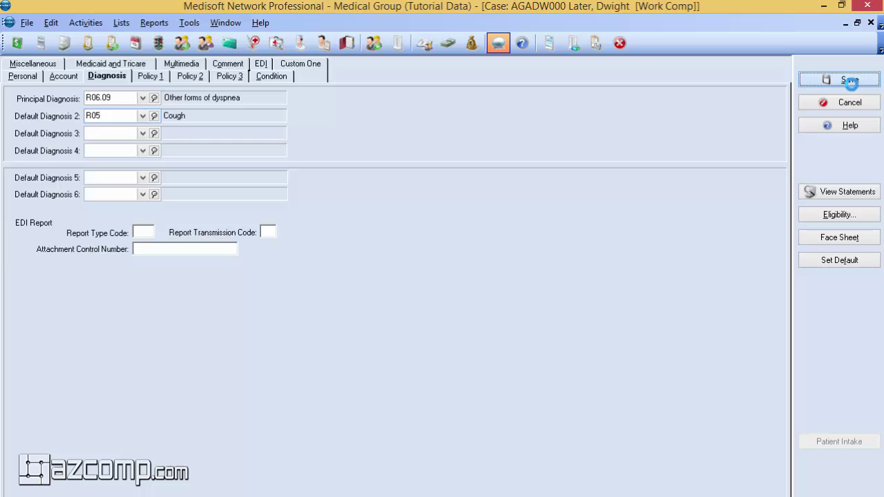
left_click(850, 81)
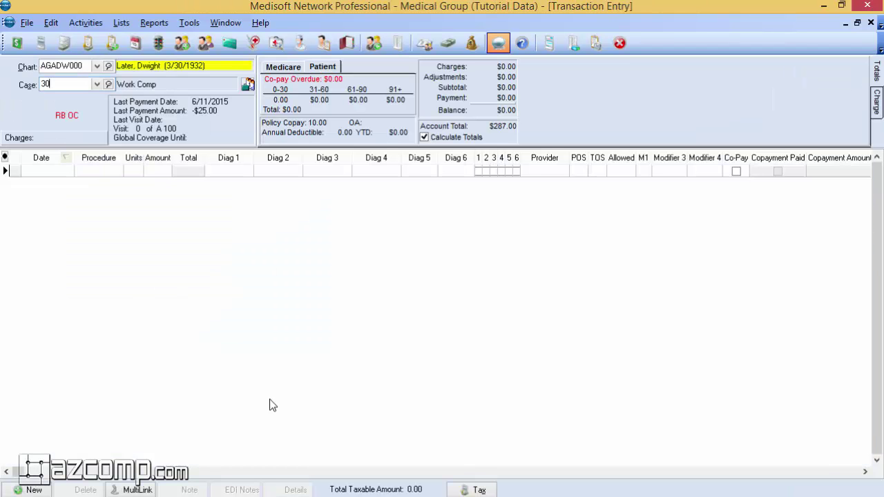
Step: Create a new charge line in Transaction Entry, picking up R06.09 and R05 with provider REL
left_click(31, 490)
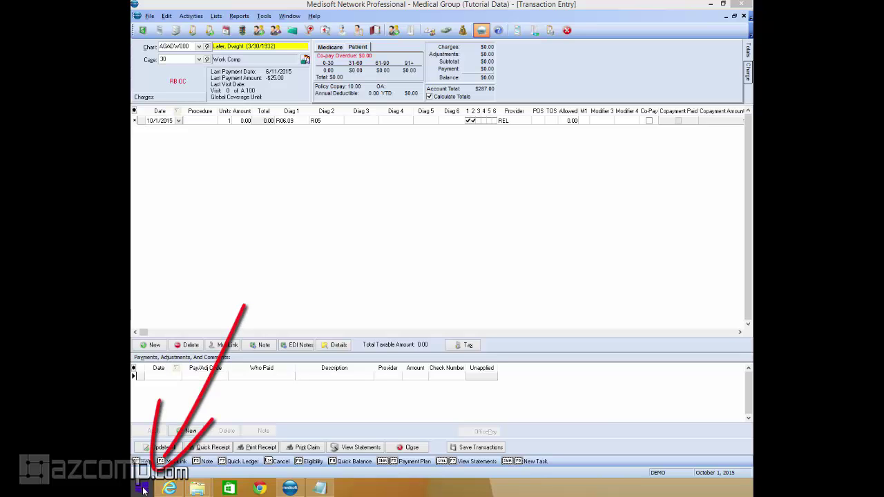
Step: Search the Start screen for 'check' to find Check for Updates
left_click(144, 490)
left_click(725, 39)
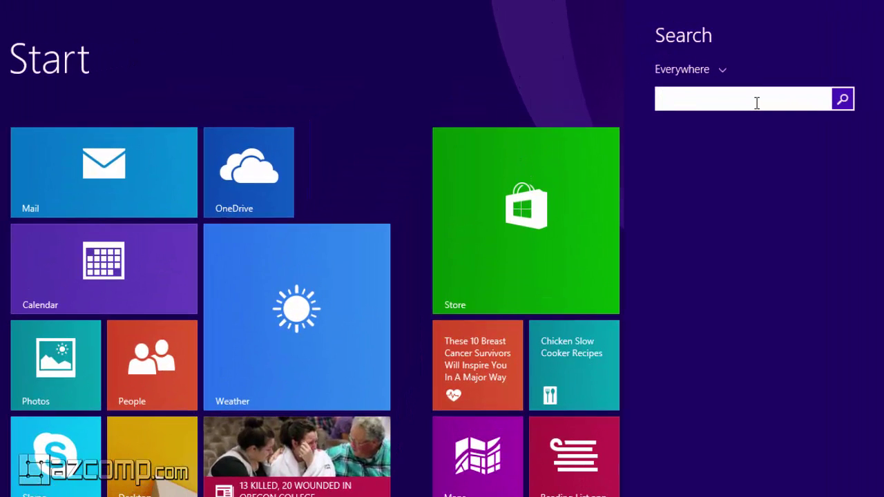
type("check")
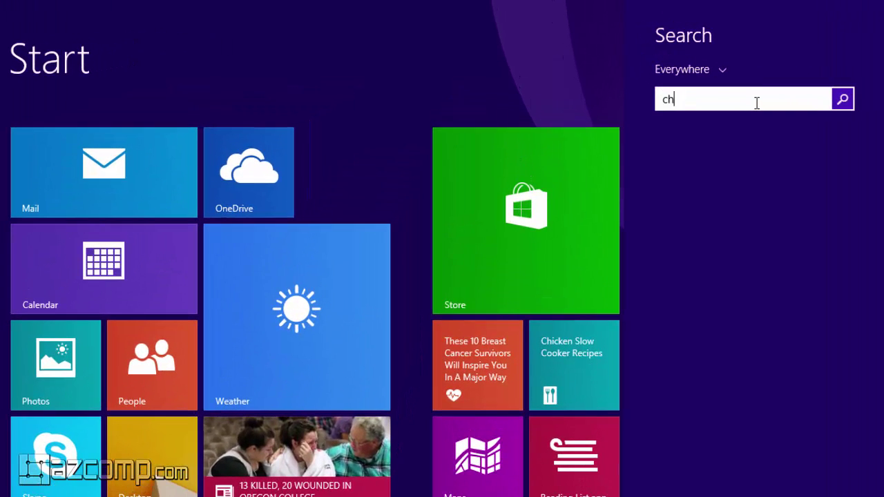